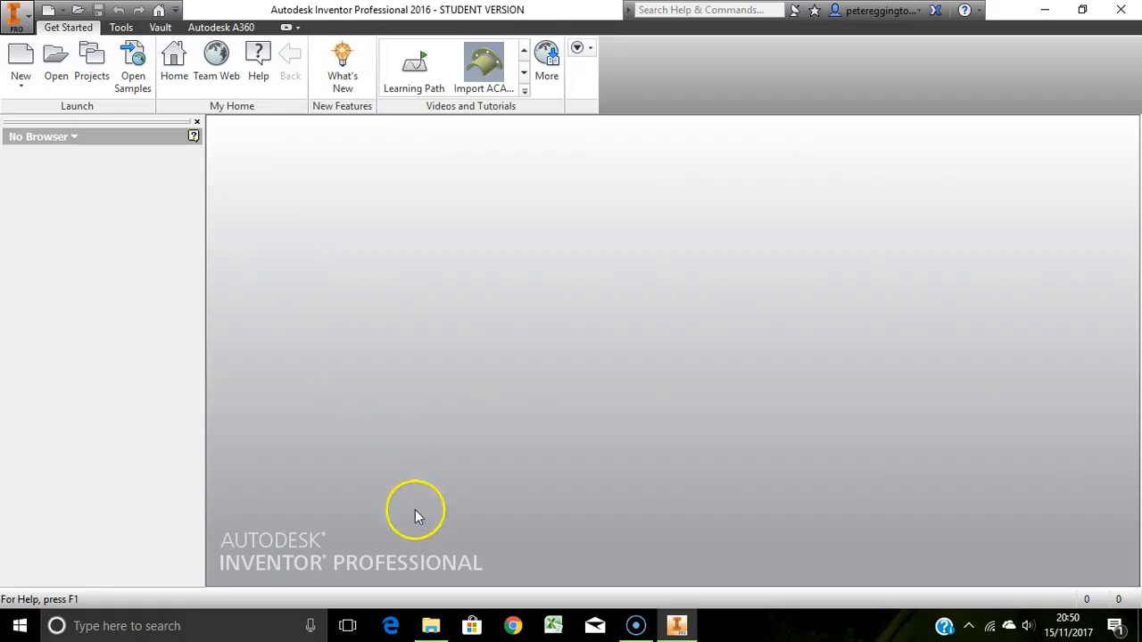
# Switch to File Explorer and browse the Inventor project folders Exercise 1, Exercise 3 and Gear Selector, then minimise the window
pyautogui.click(431, 628)
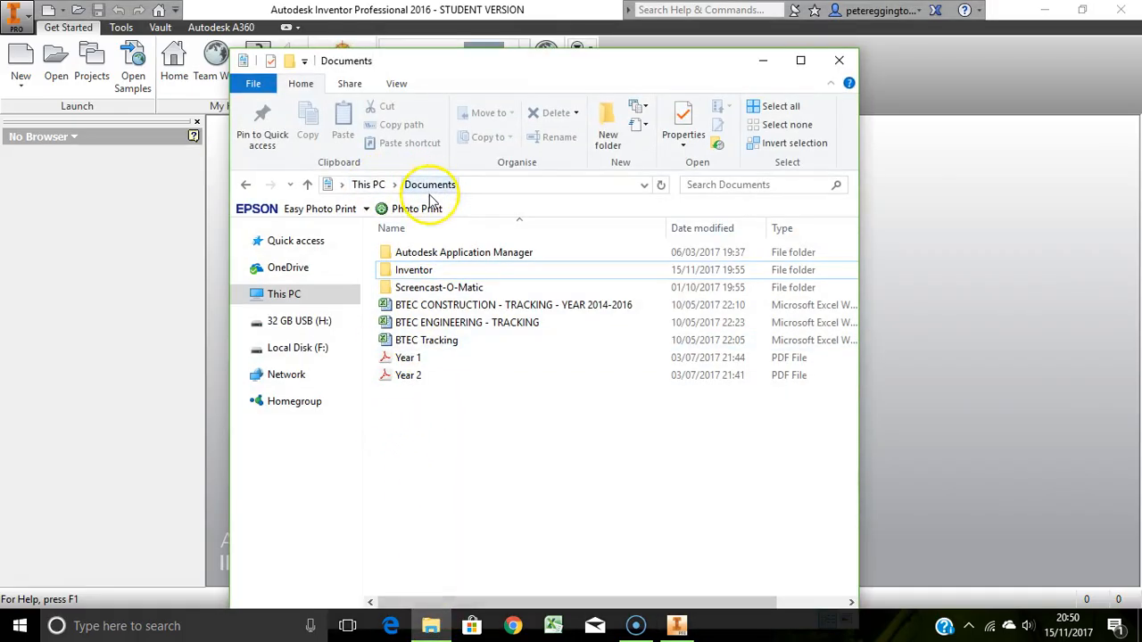
pyautogui.doubleClick(411, 272)
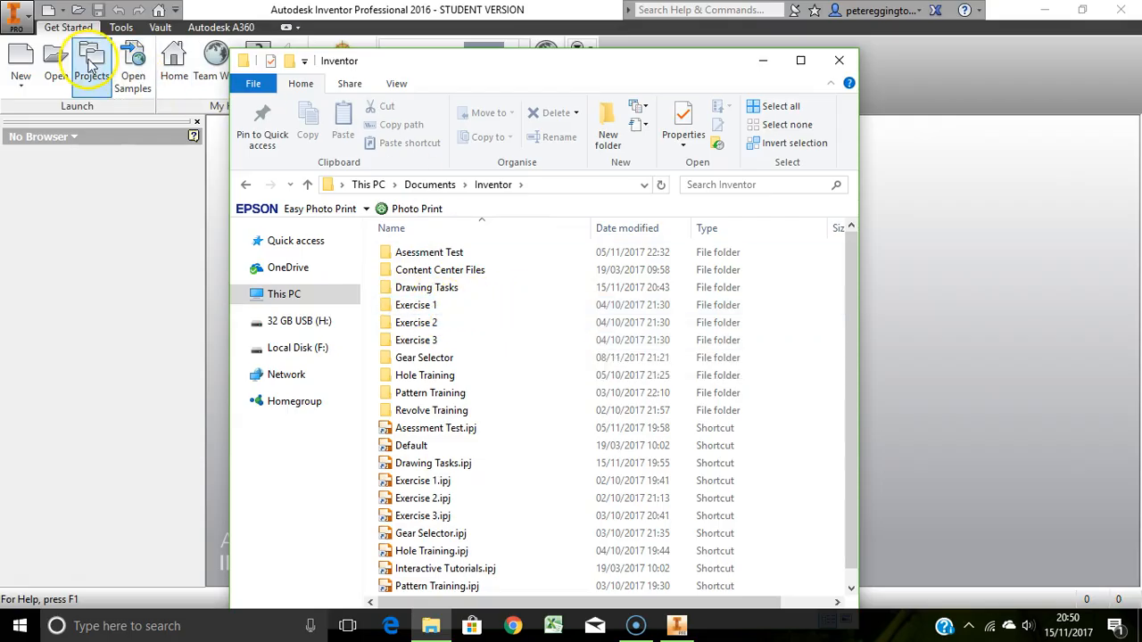
pyautogui.doubleClick(408, 306)
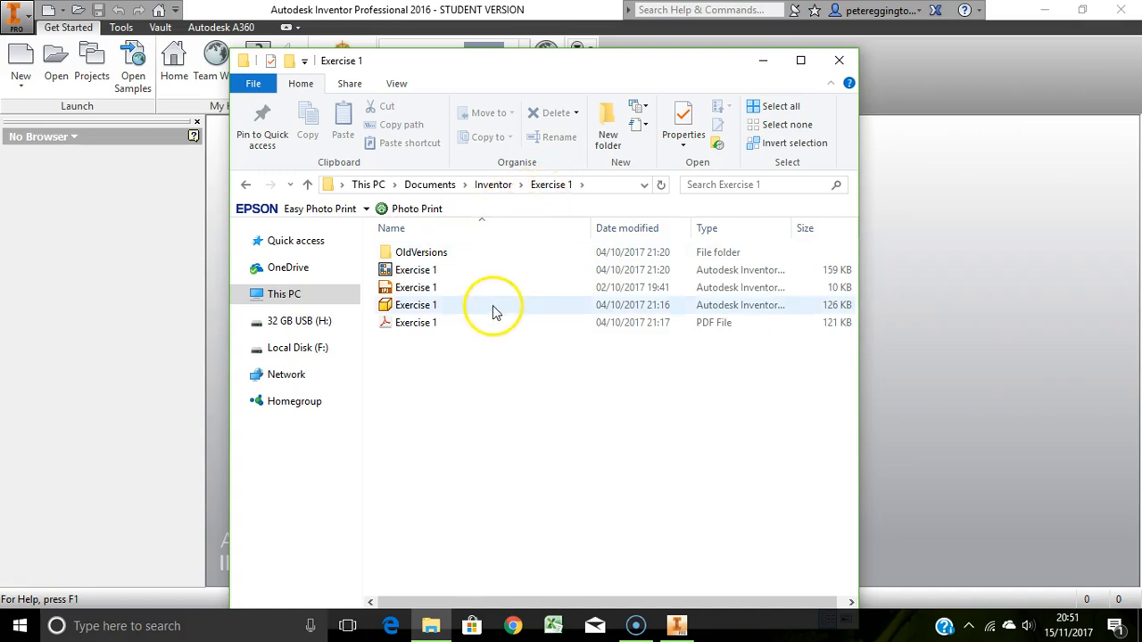
pyautogui.click(493, 184)
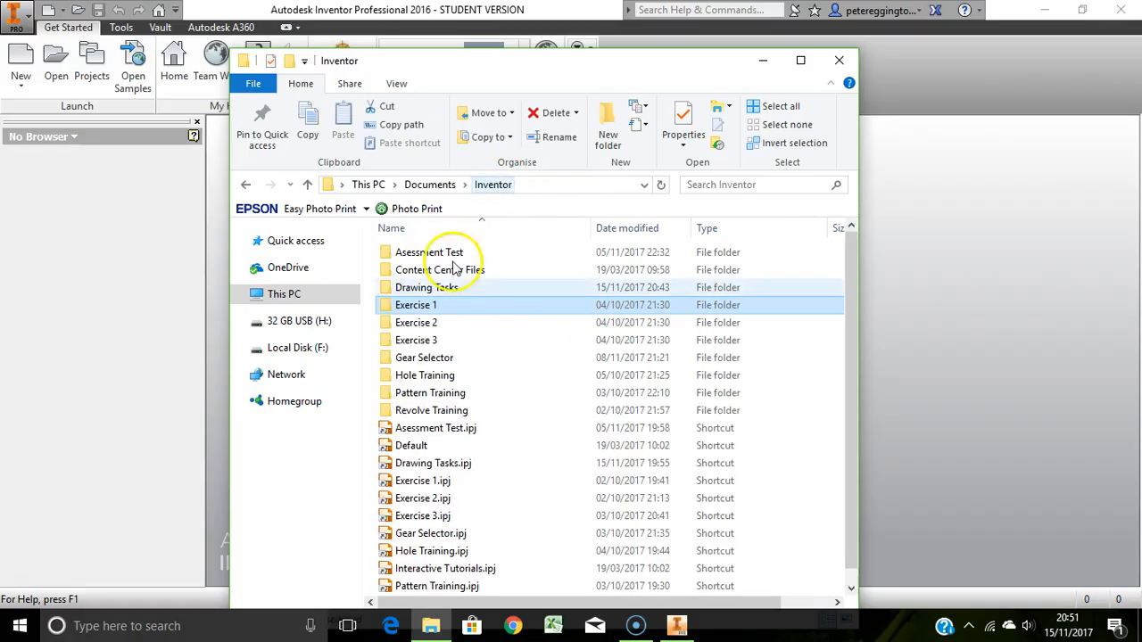
pyautogui.click(423, 344)
pyautogui.doubleClick(423, 343)
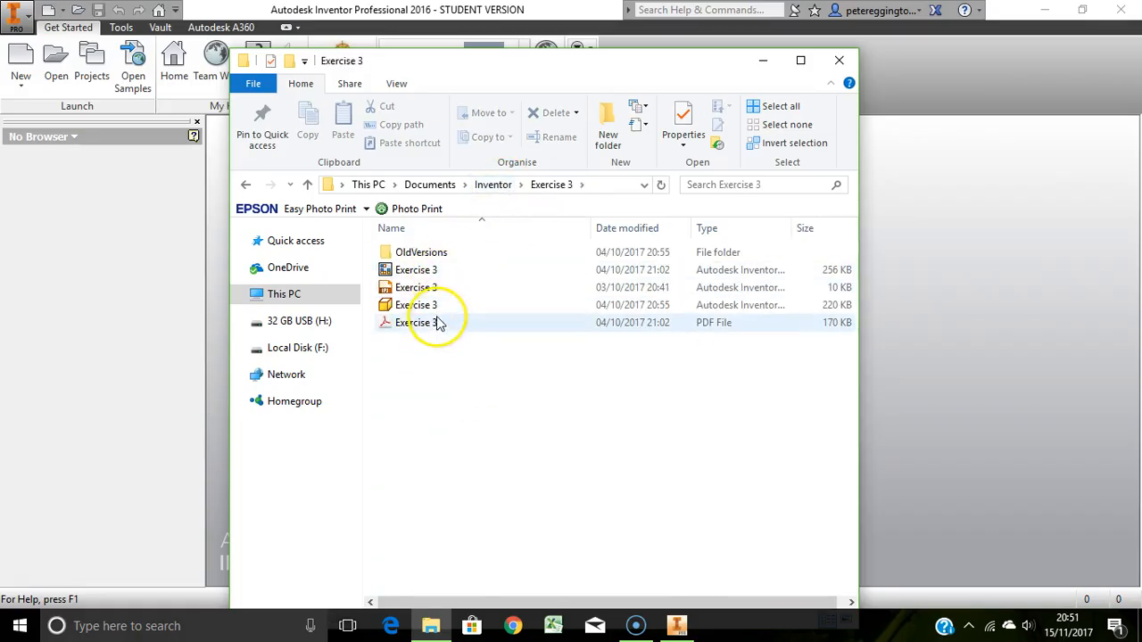
pyautogui.click(490, 186)
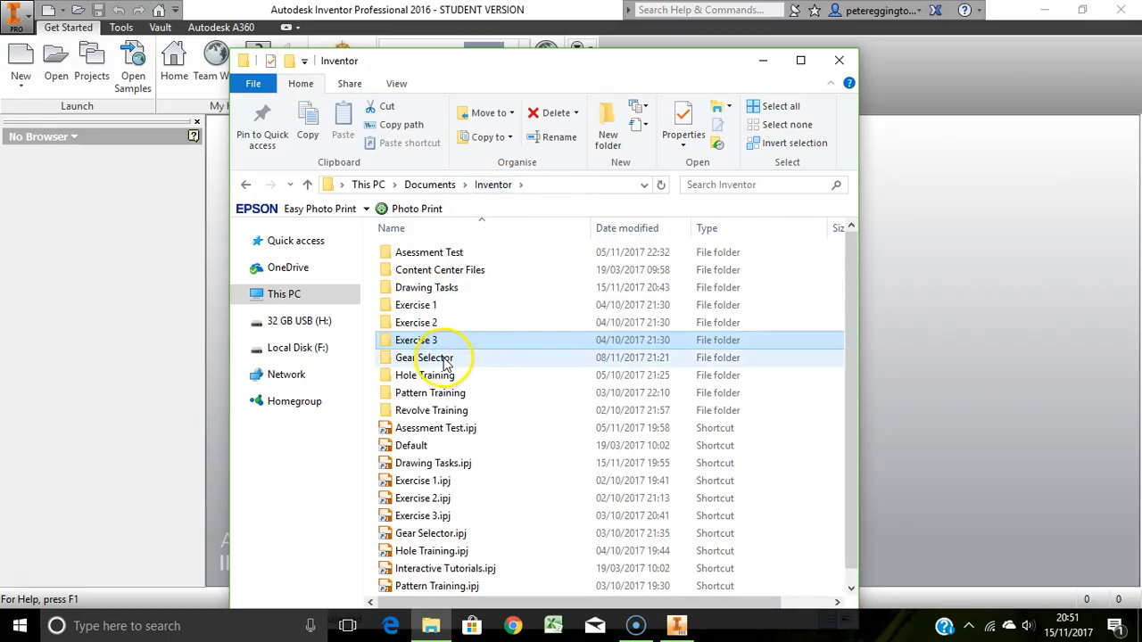
pyautogui.doubleClick(442, 359)
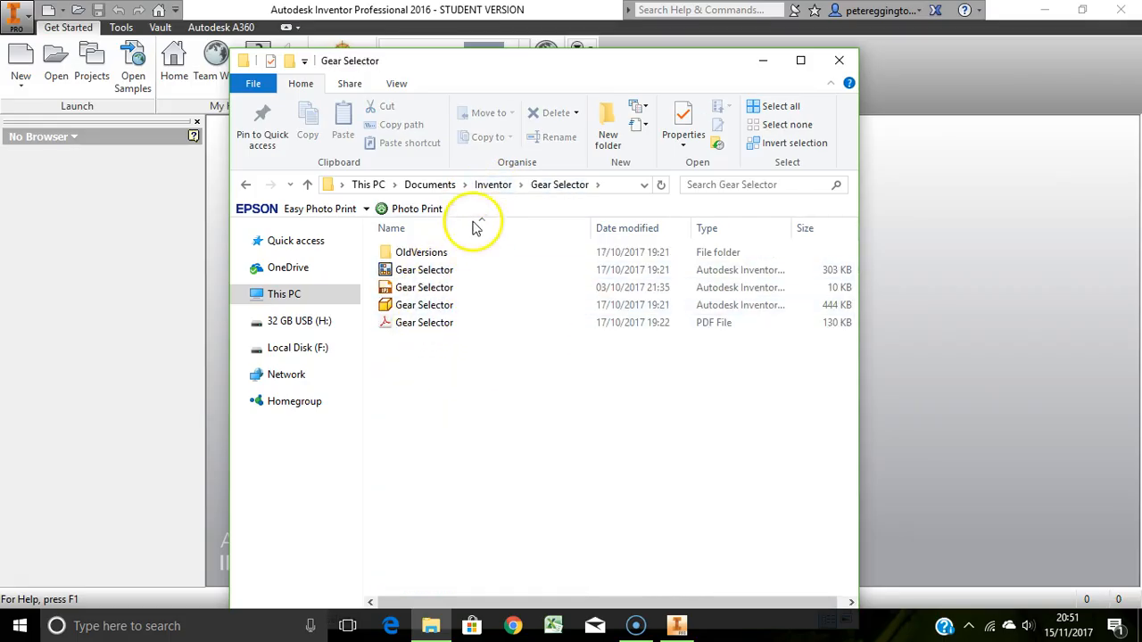
pyautogui.click(491, 185)
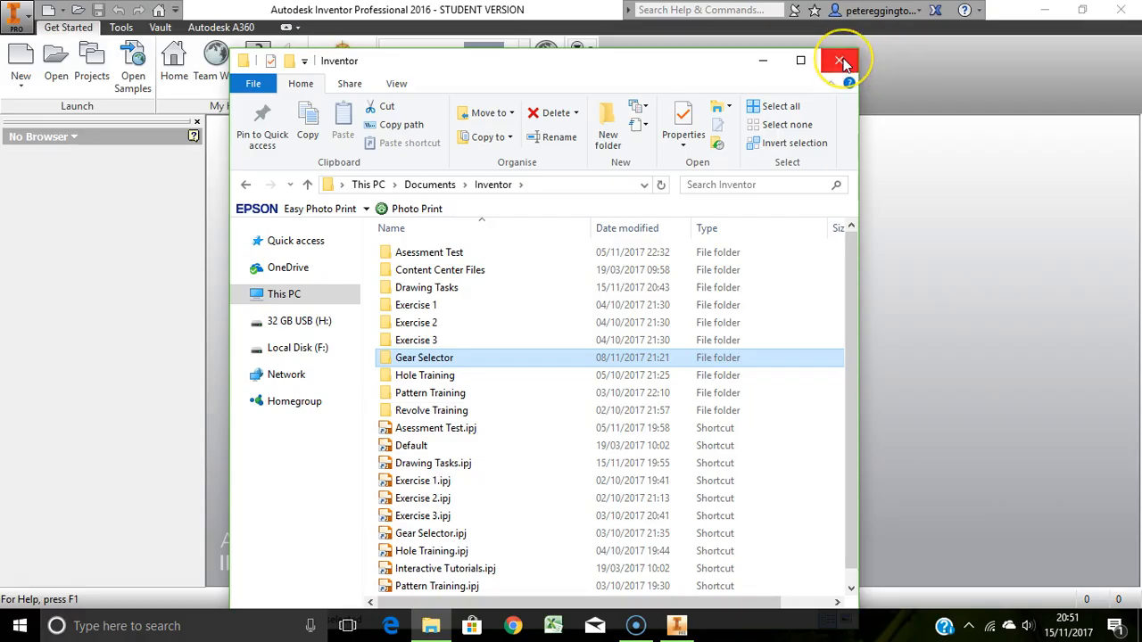
pyautogui.click(763, 60)
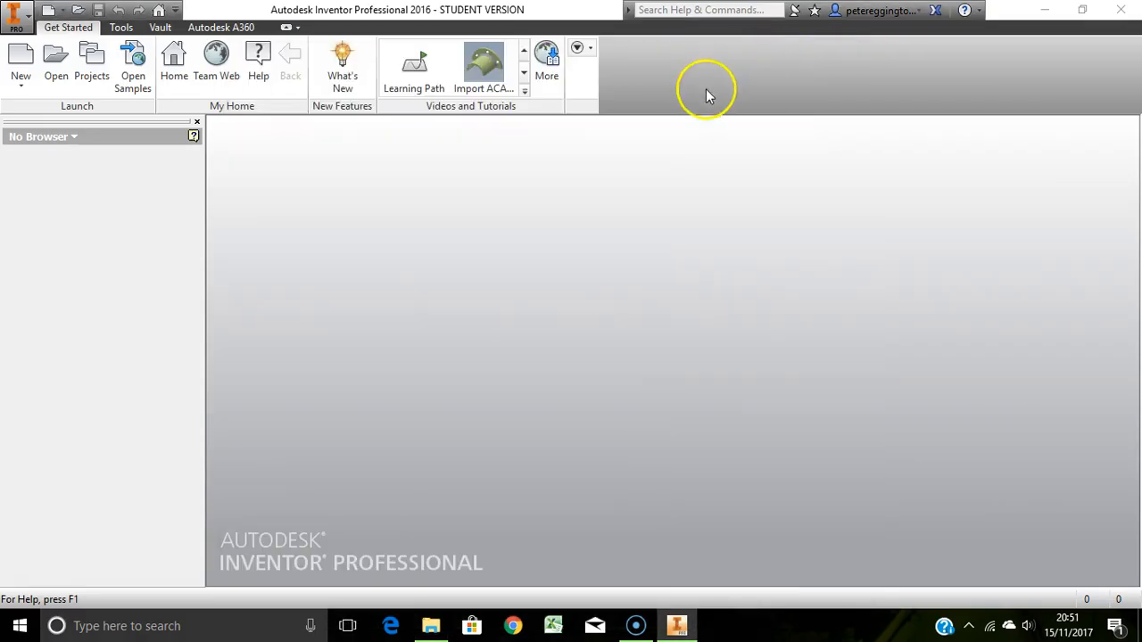
# Make Exercise 1 the active project in the Projects dialog, switching briefly to Exercise 2 and back
pyautogui.click(92, 64)
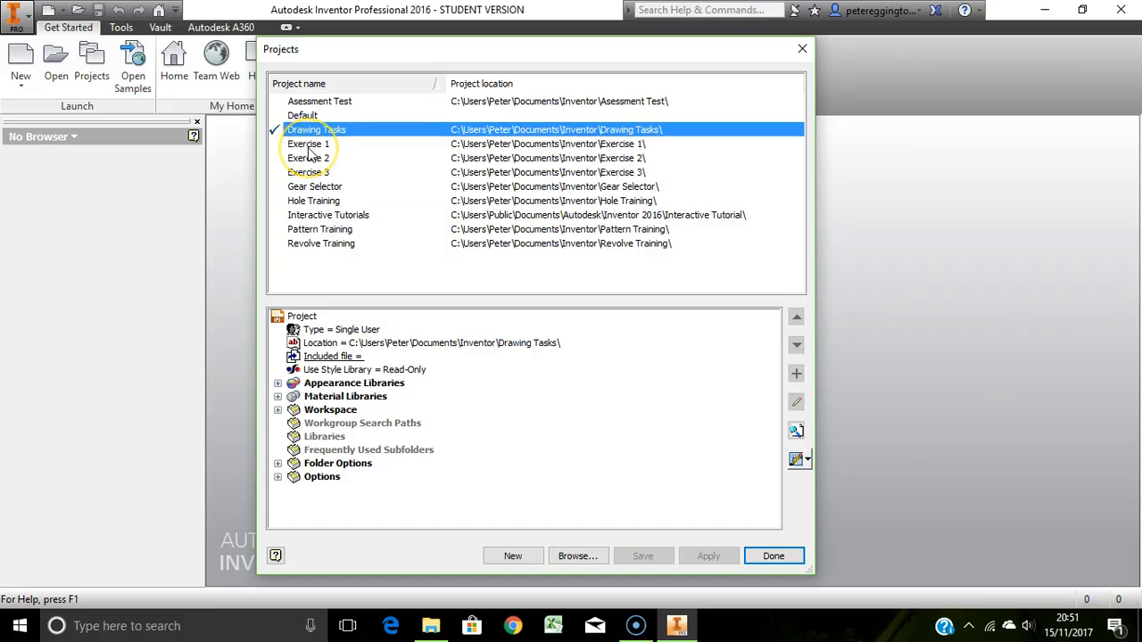
pyautogui.click(309, 147)
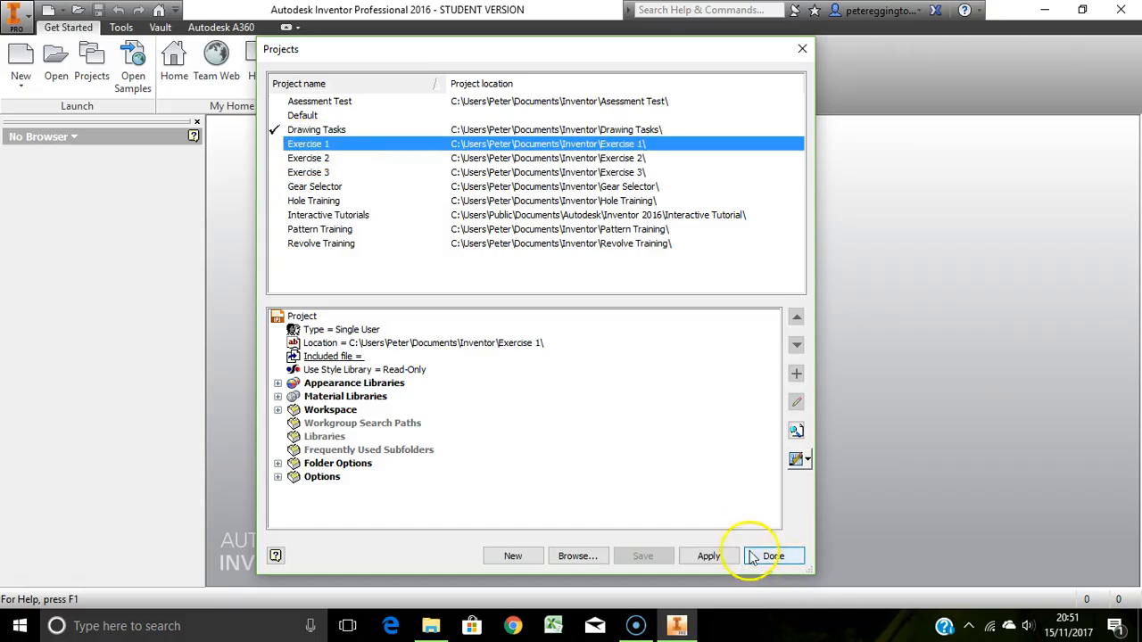
pyautogui.click(710, 557)
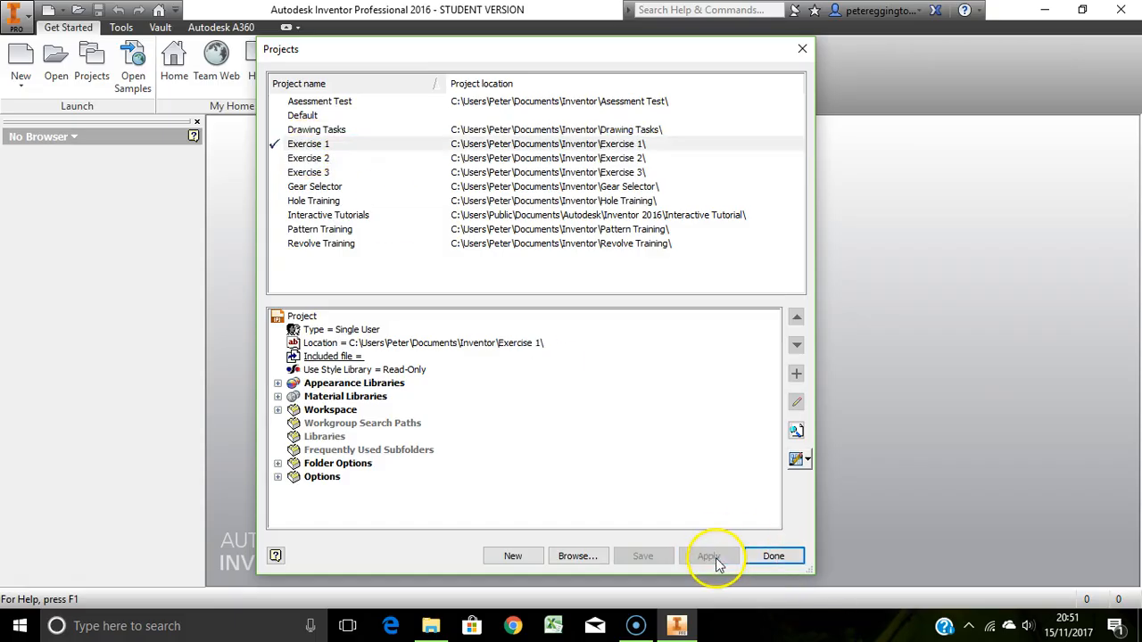
pyautogui.doubleClick(314, 163)
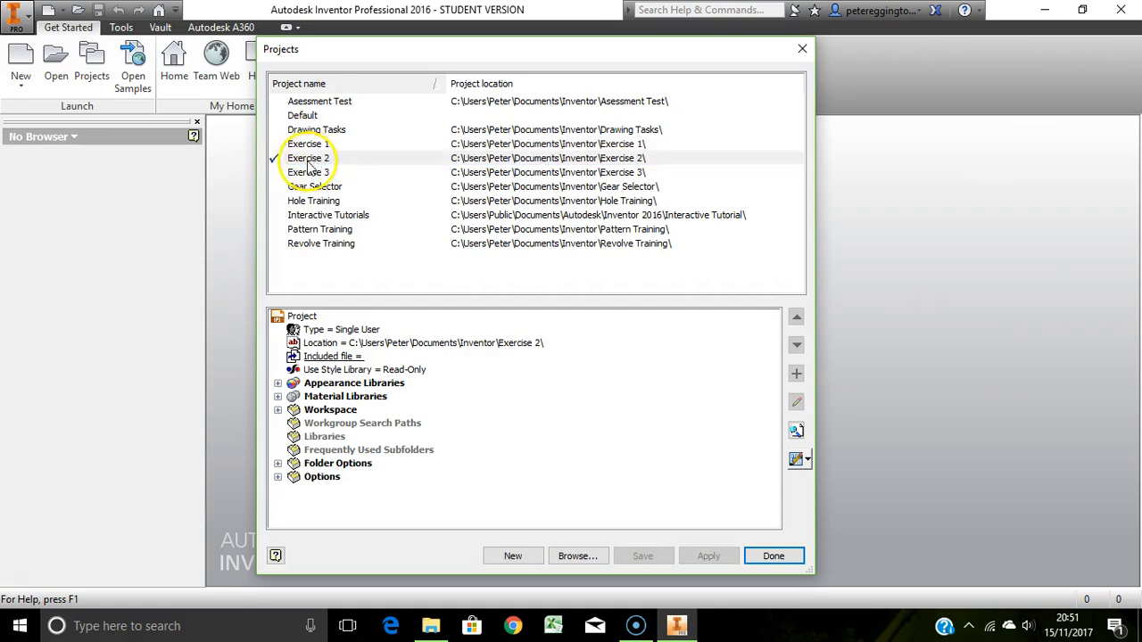
pyautogui.doubleClick(304, 147)
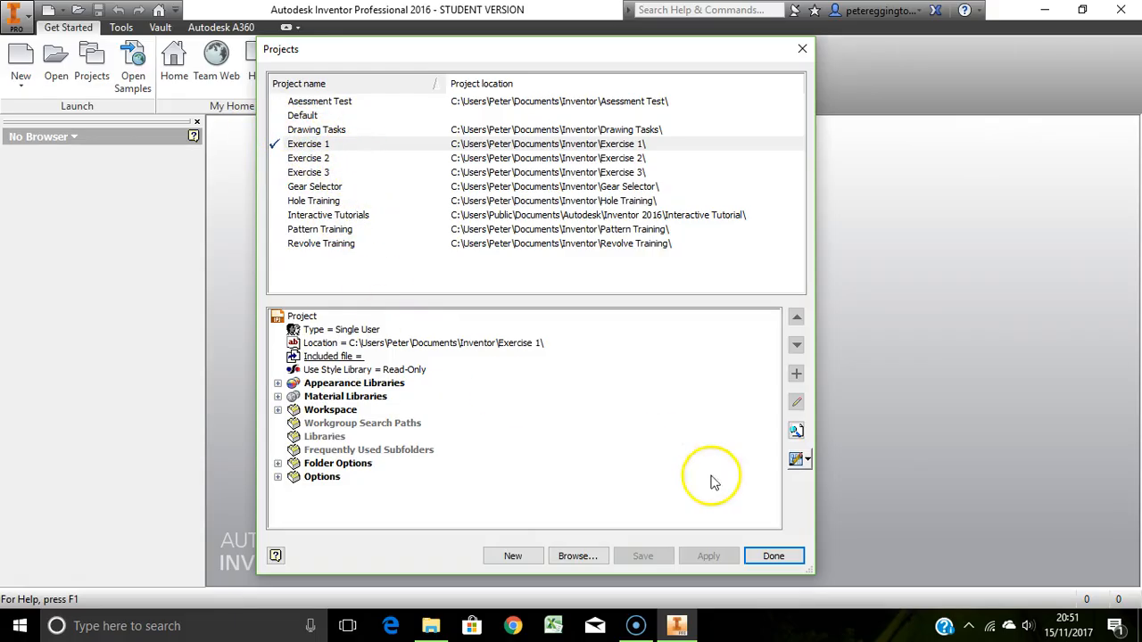
pyautogui.click(776, 557)
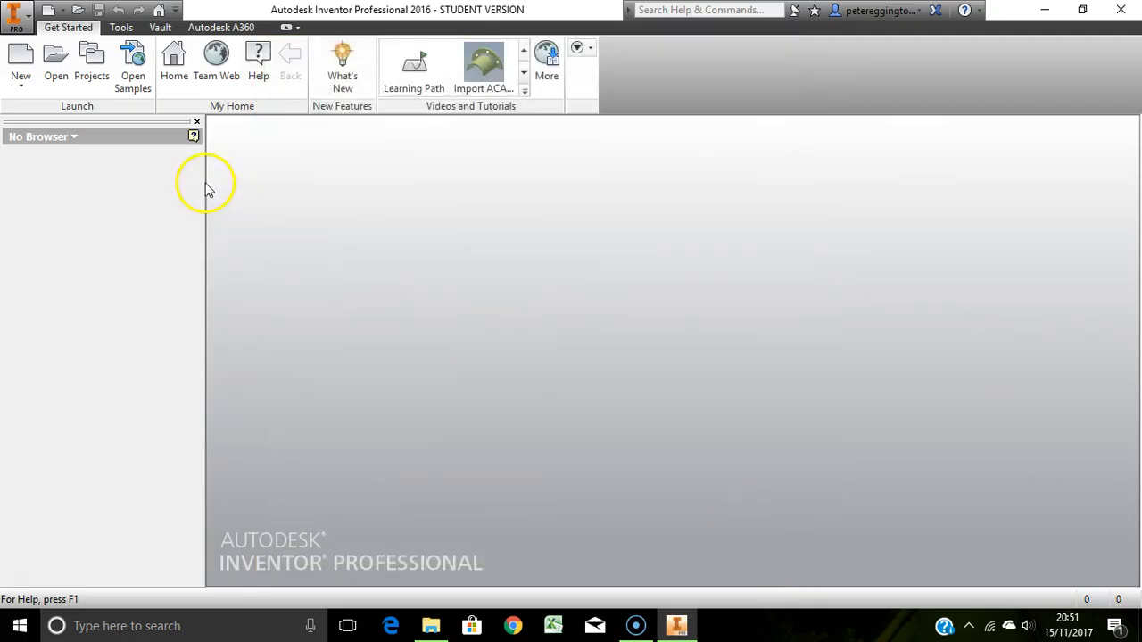
# Examine the Open dialog's file list with the All Files type and the Autodesk Inventor Files type, then cancel
pyautogui.click(57, 75)
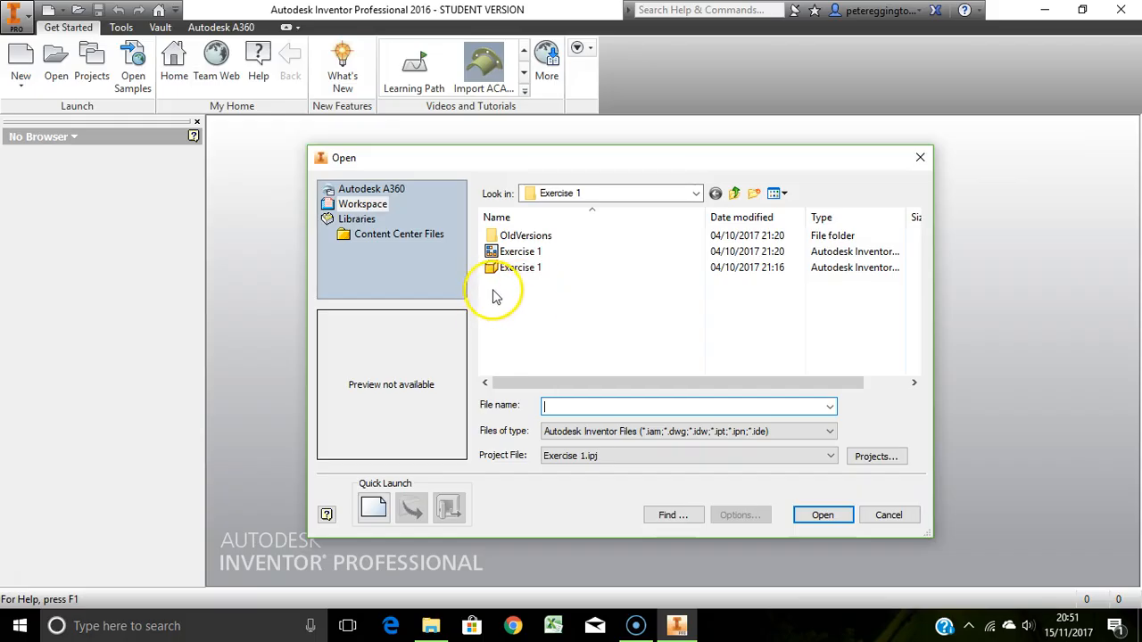
pyautogui.click(737, 432)
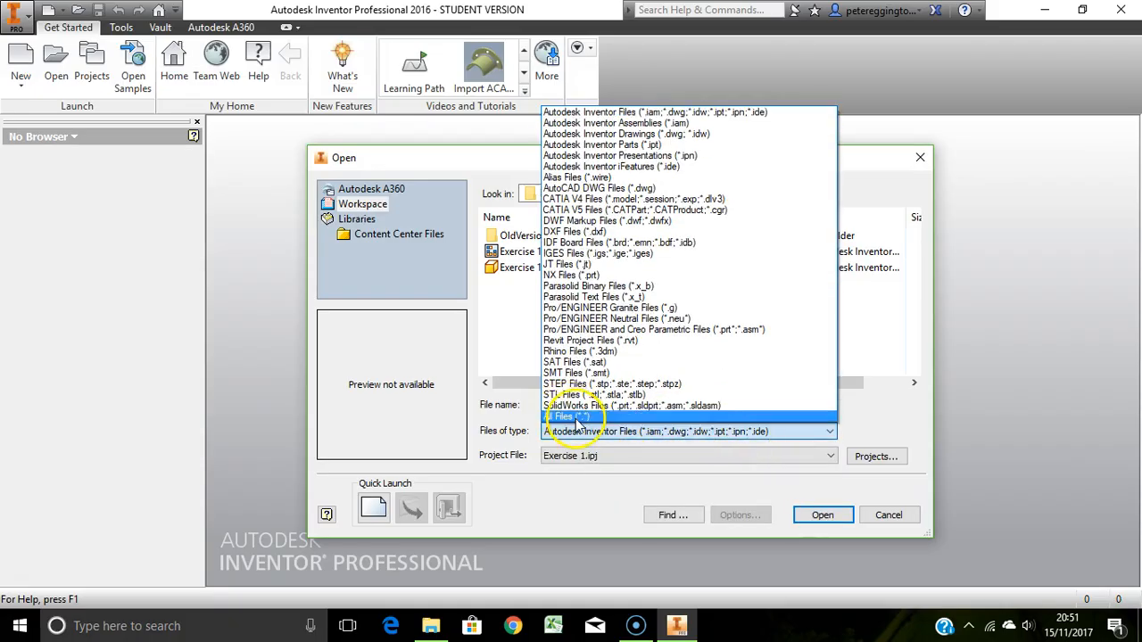
pyautogui.click(575, 418)
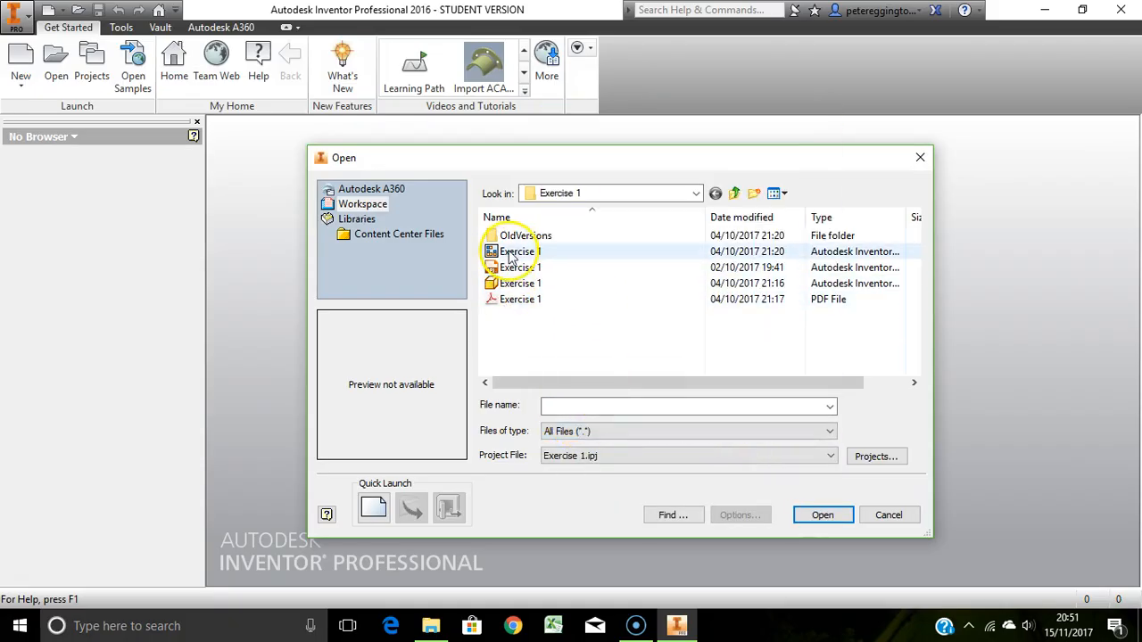
pyautogui.click(628, 441)
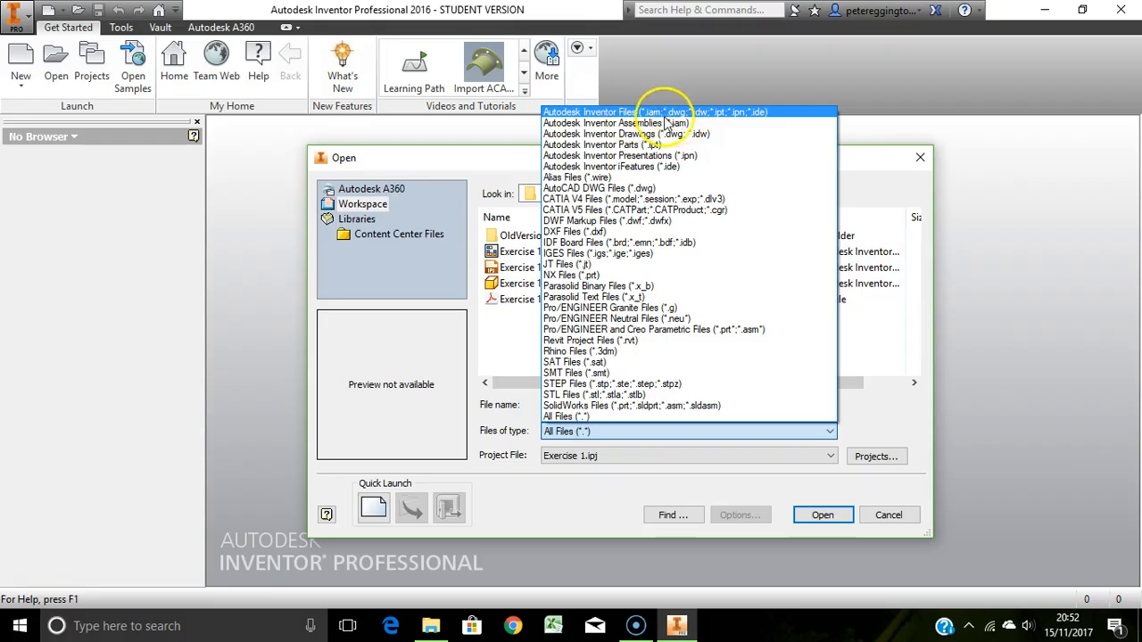
pyautogui.click(692, 112)
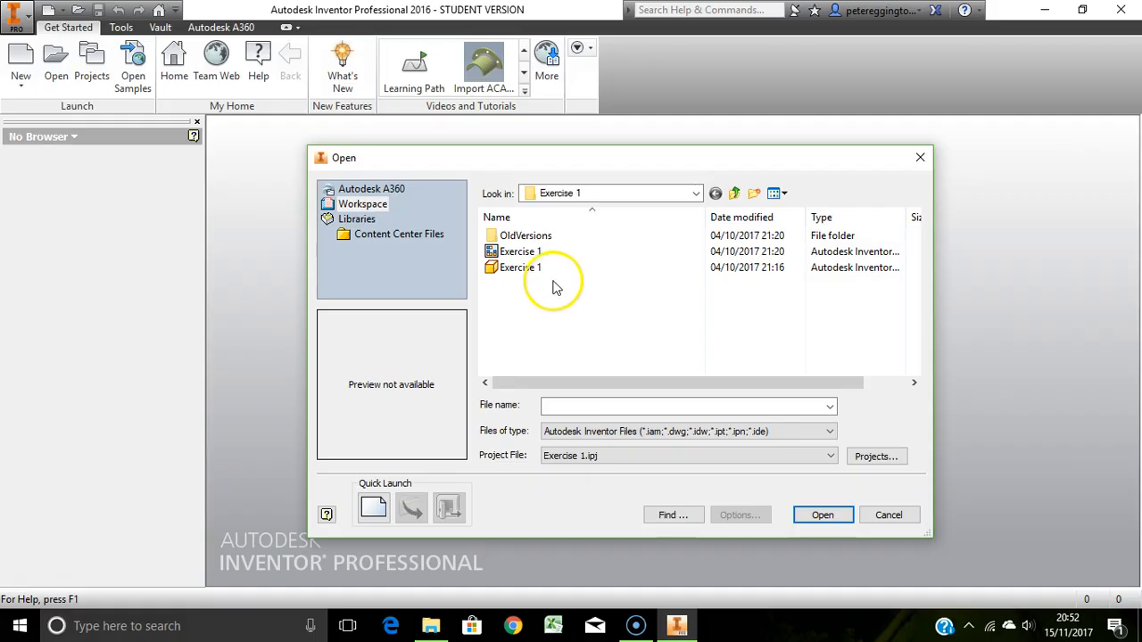
pyautogui.click(889, 516)
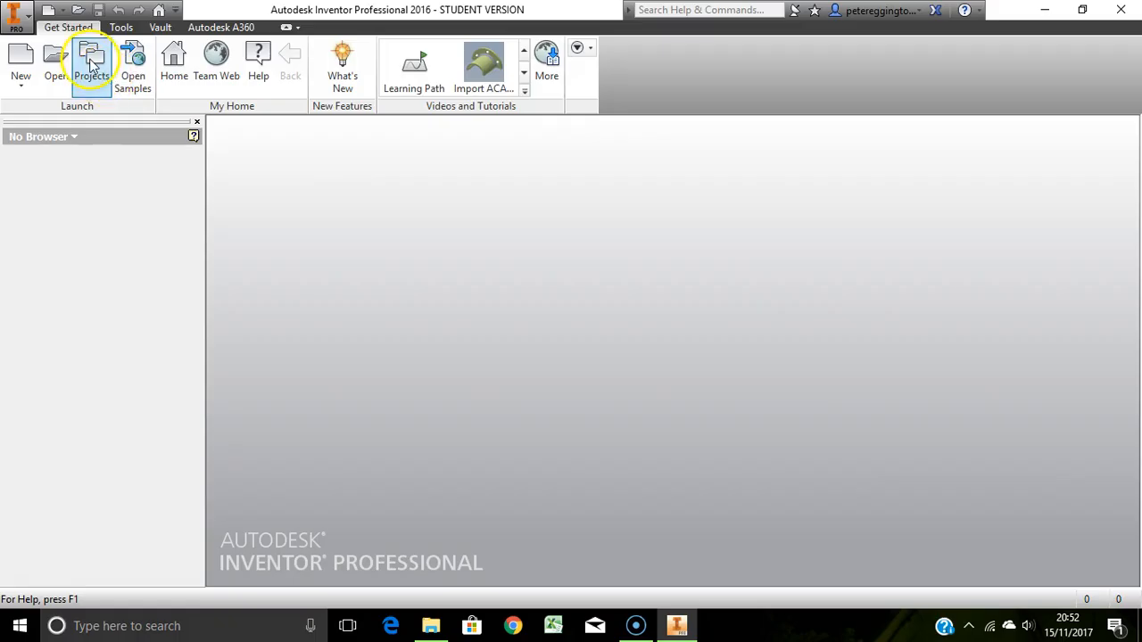
# Start a new single-user project in the Projects dialog and name it TEST
pyautogui.click(92, 65)
pyautogui.click(505, 563)
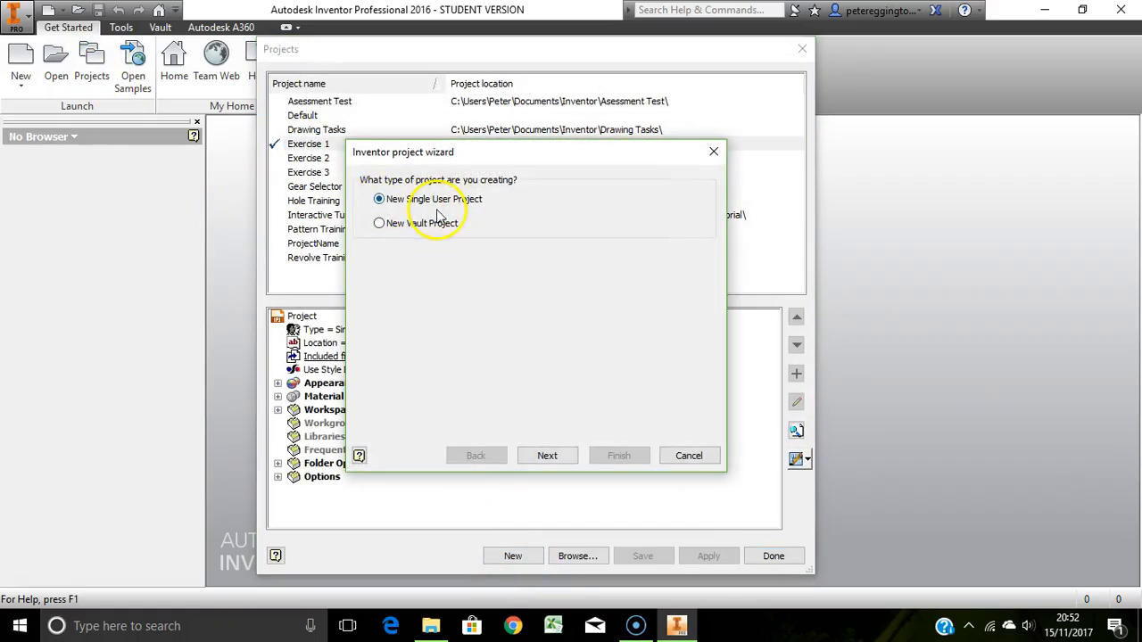
pyautogui.click(547, 456)
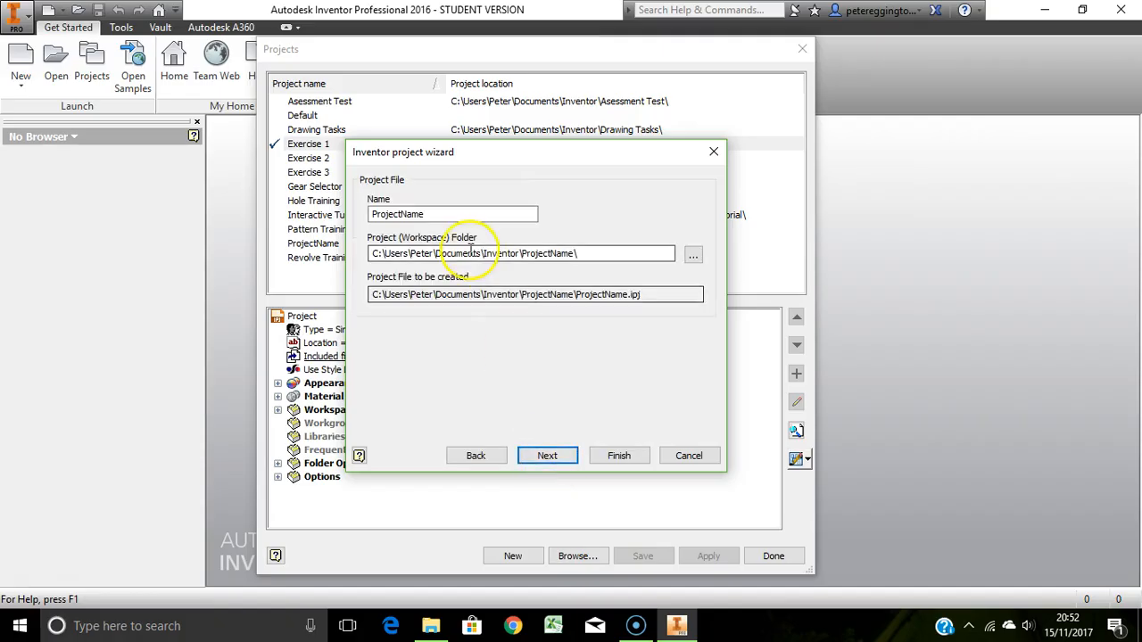
pyautogui.doubleClick(373, 214)
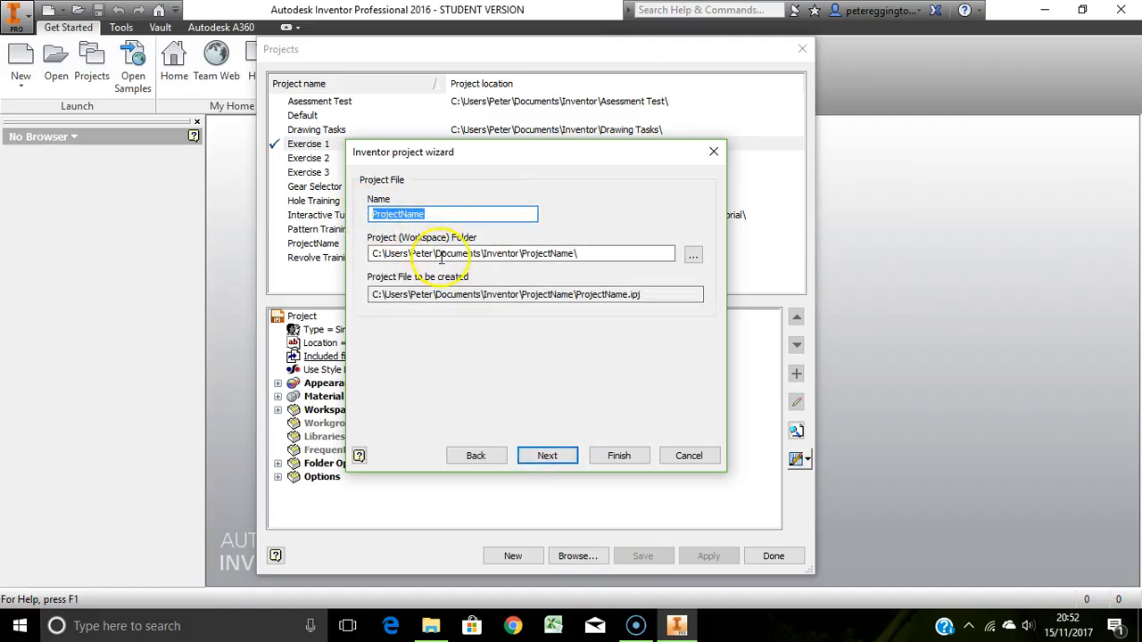
pyautogui.write('TEST')
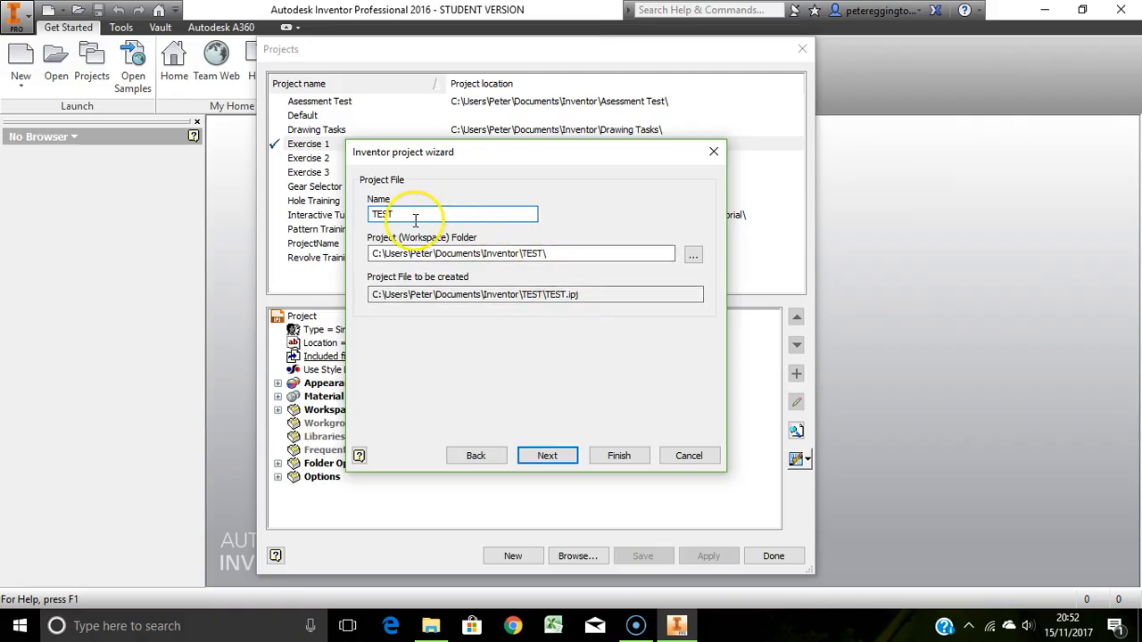
pyautogui.write('1234')
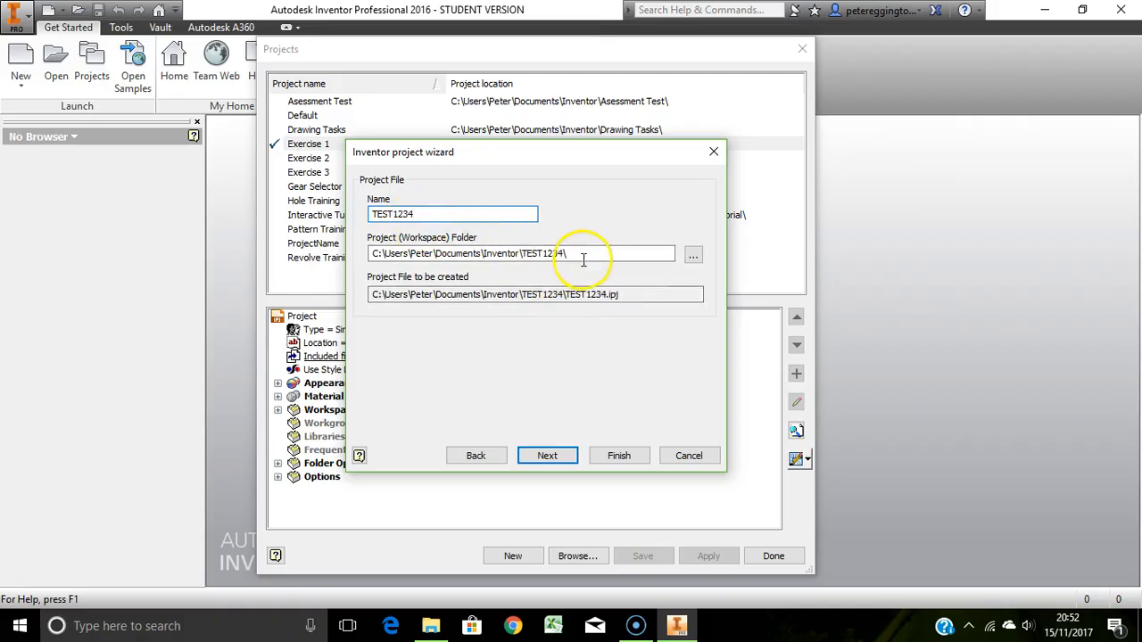
pyautogui.write('567')
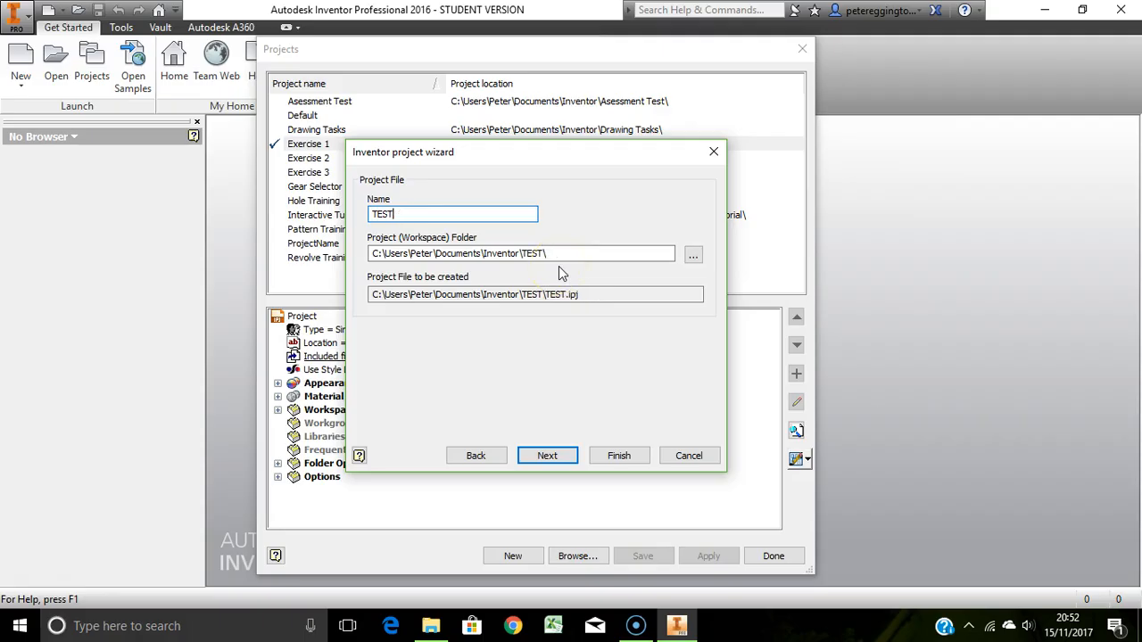
# Finish the project wizard without libraries and allow the TEST project folder to be created
pyautogui.click(564, 457)
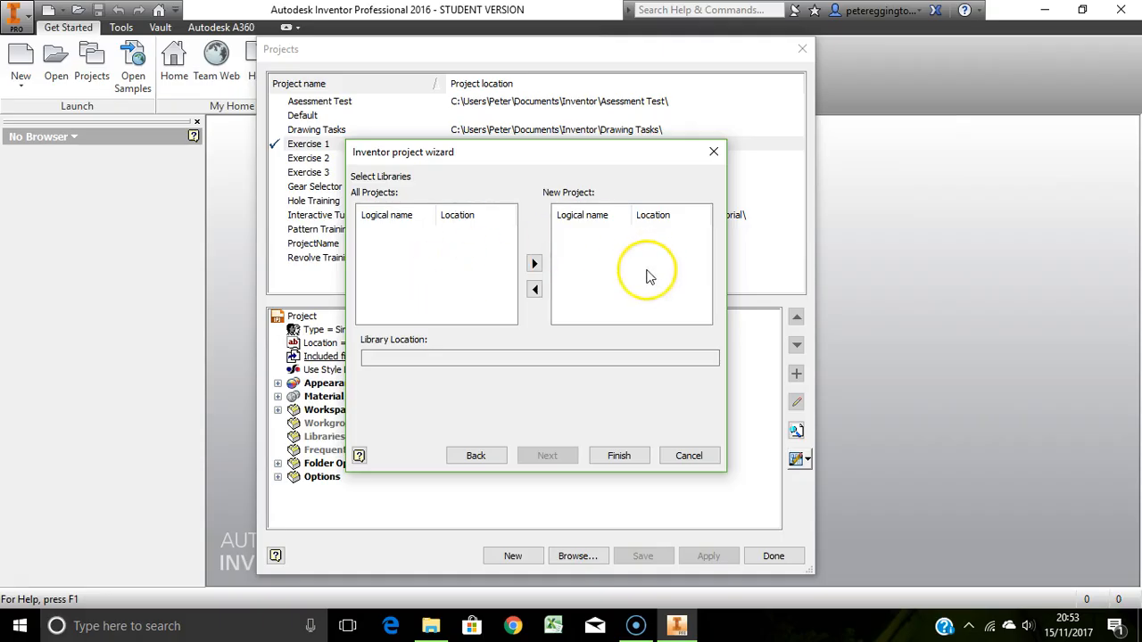
pyautogui.click(615, 460)
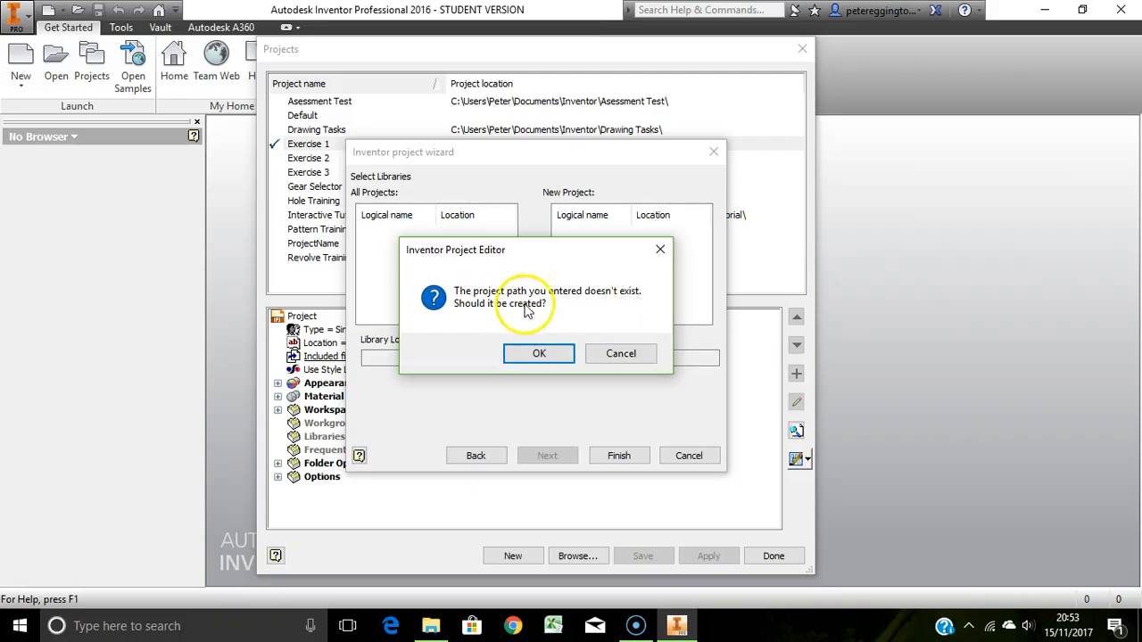
pyautogui.click(539, 355)
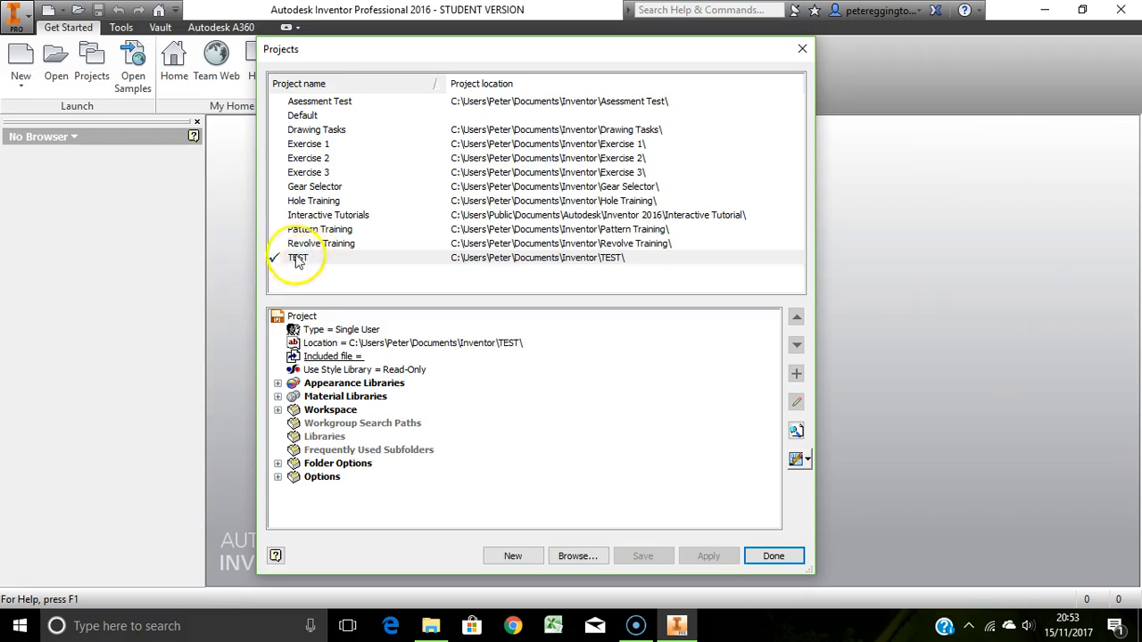
# Switch to File Explorer and inspect the new TEST project folder and its OldVersions subfolder
pyautogui.click(431, 626)
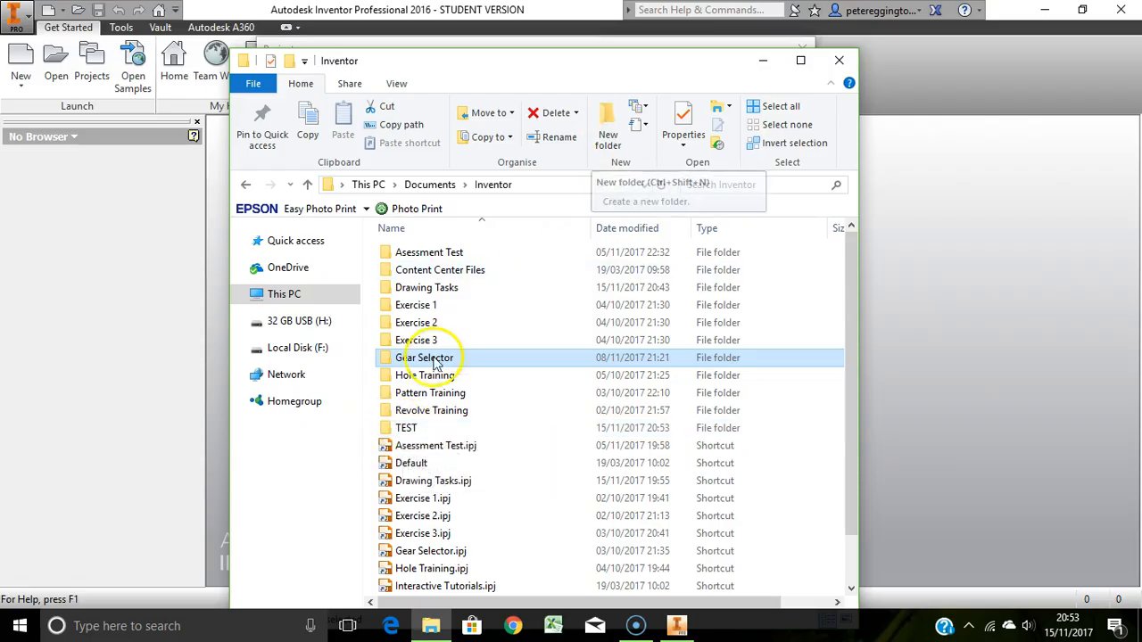
pyautogui.moveTo(490, 63); pyautogui.dragTo(552, 35)
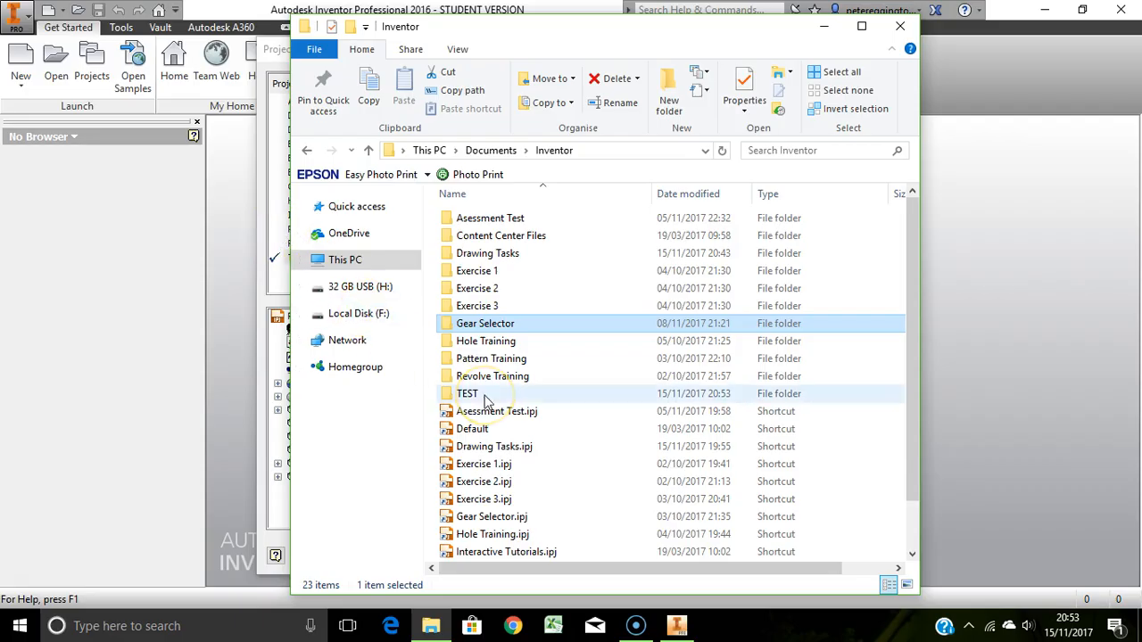
pyautogui.scroll(-1, 460, 437)
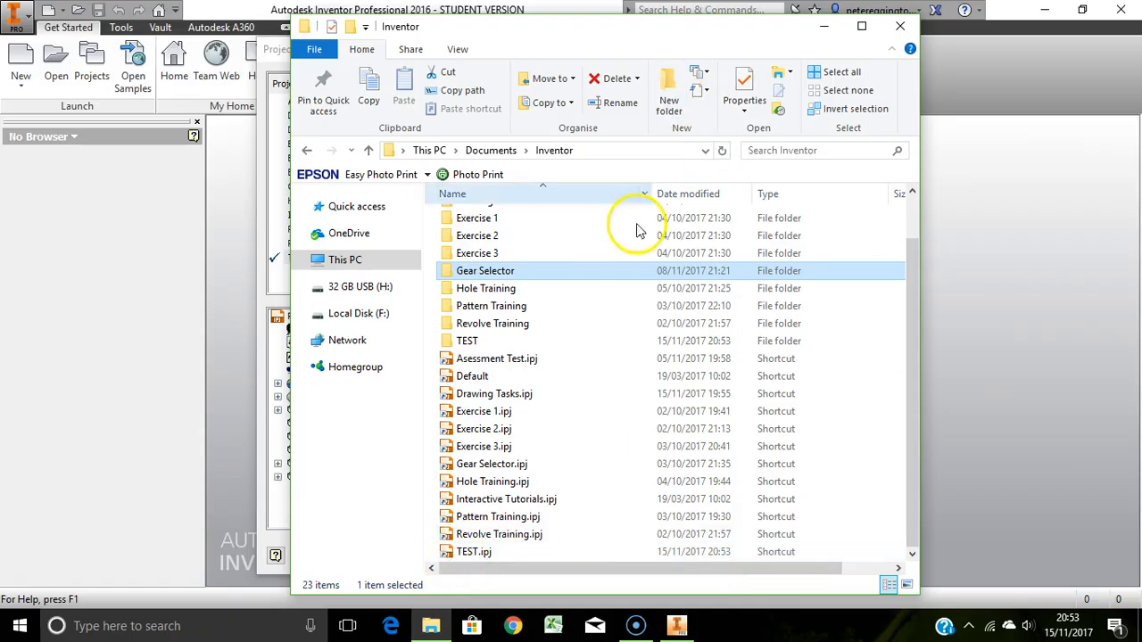
pyautogui.doubleClick(470, 341)
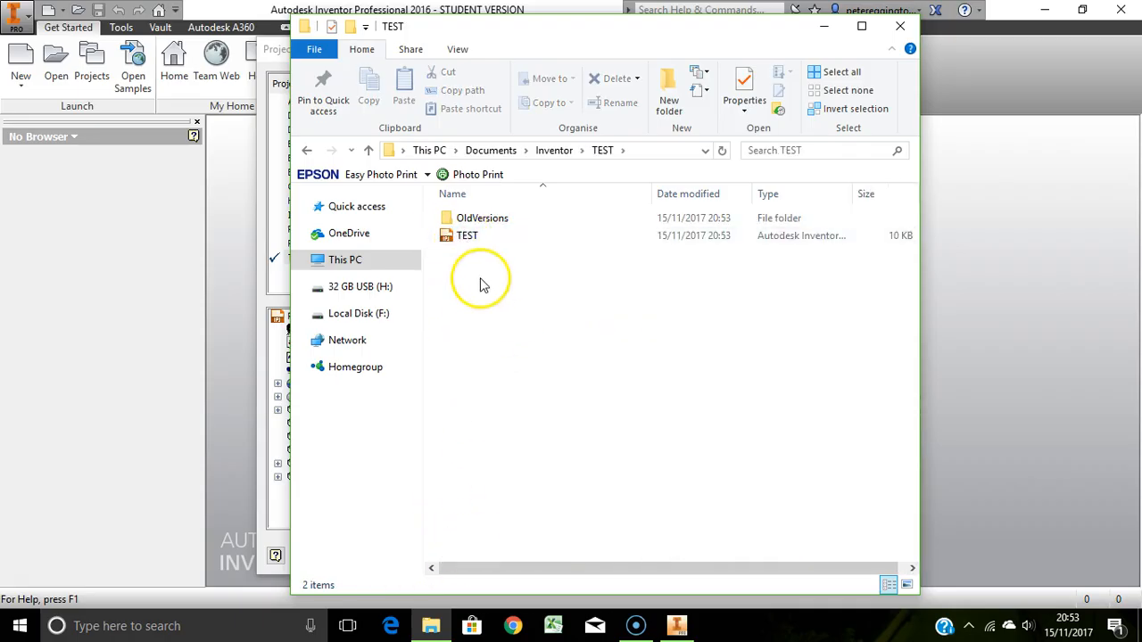
pyautogui.doubleClick(476, 220)
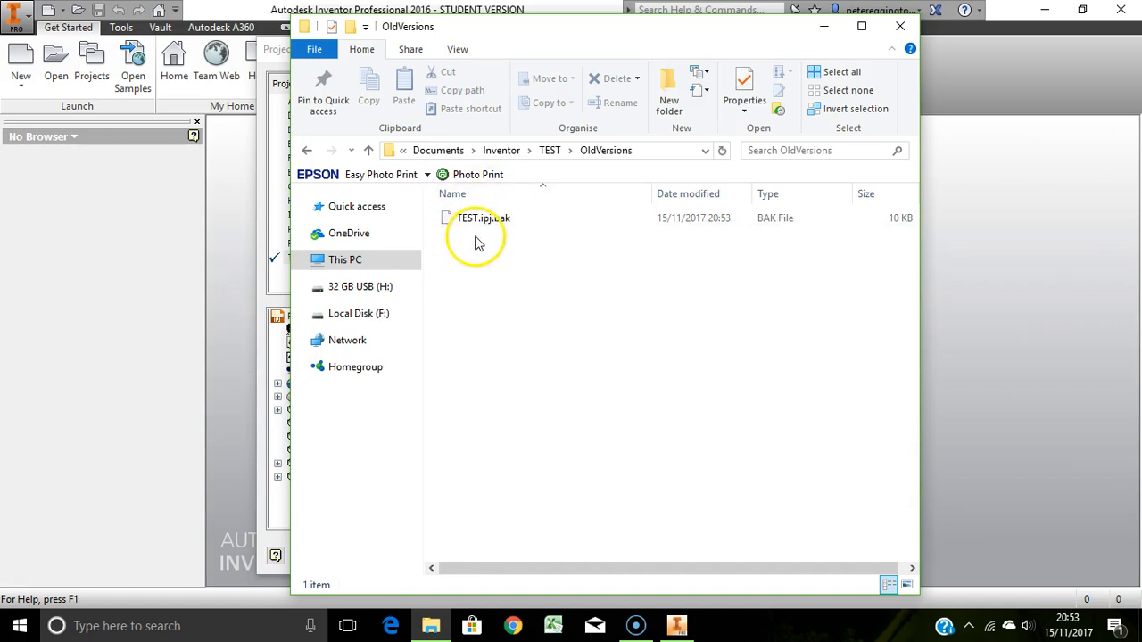
# Navigate back from OldVersions through the TEST folder to the Inventor projects folder, then close File Explorer
pyautogui.click(308, 152)
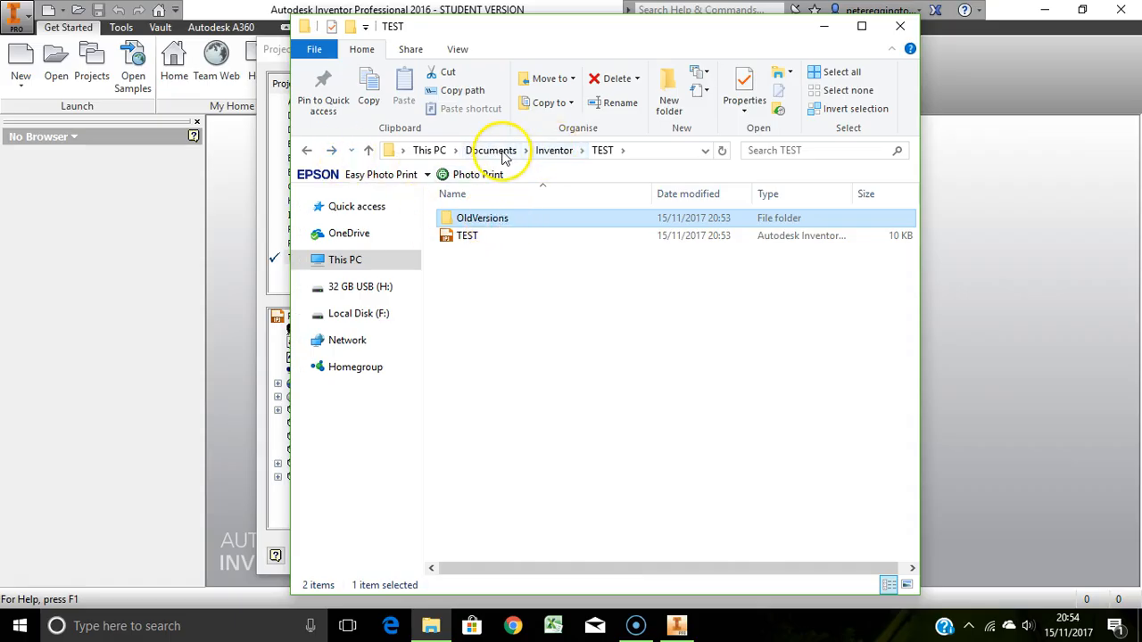
pyautogui.click(555, 151)
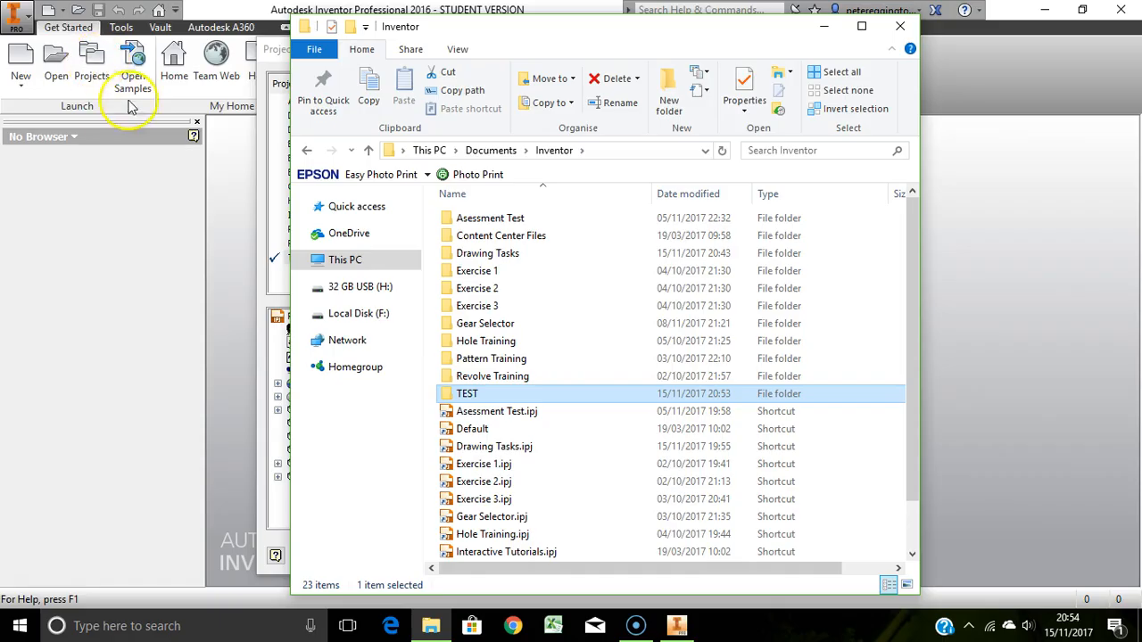
pyautogui.click(903, 32)
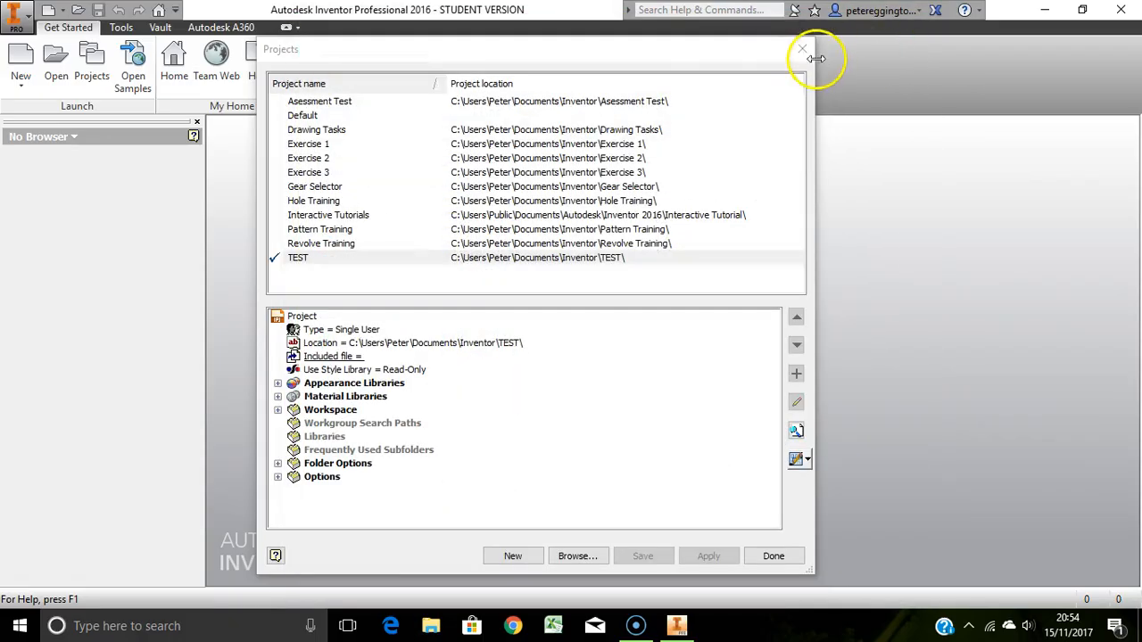
# Close and reopen the Projects dialog, activate the Exercise 2 project and finish
pyautogui.click(802, 50)
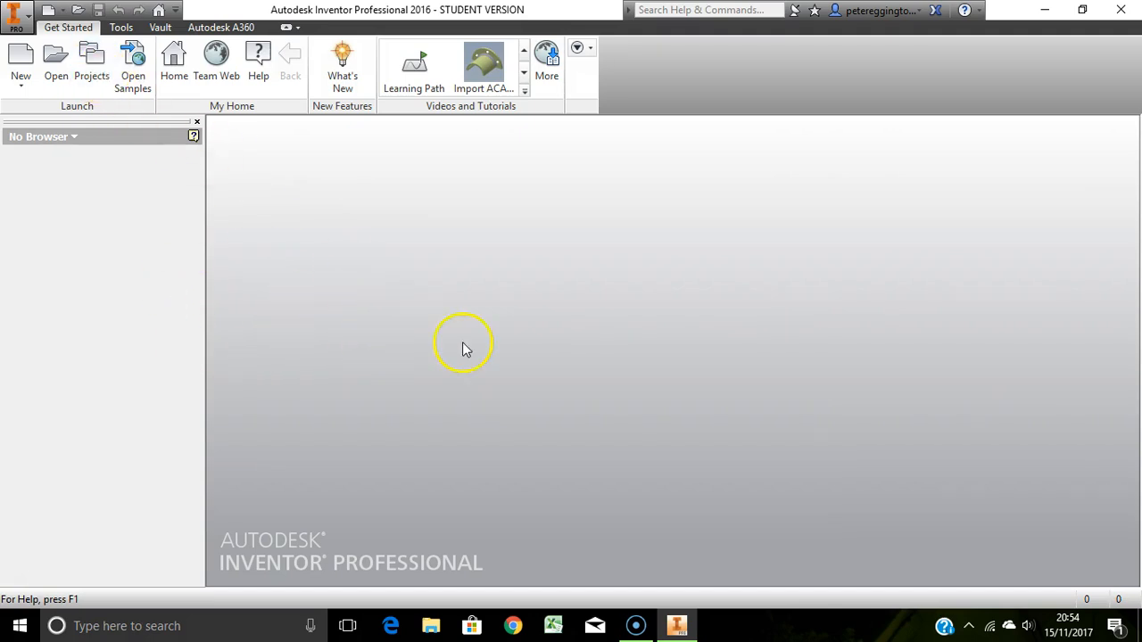
pyautogui.click(92, 68)
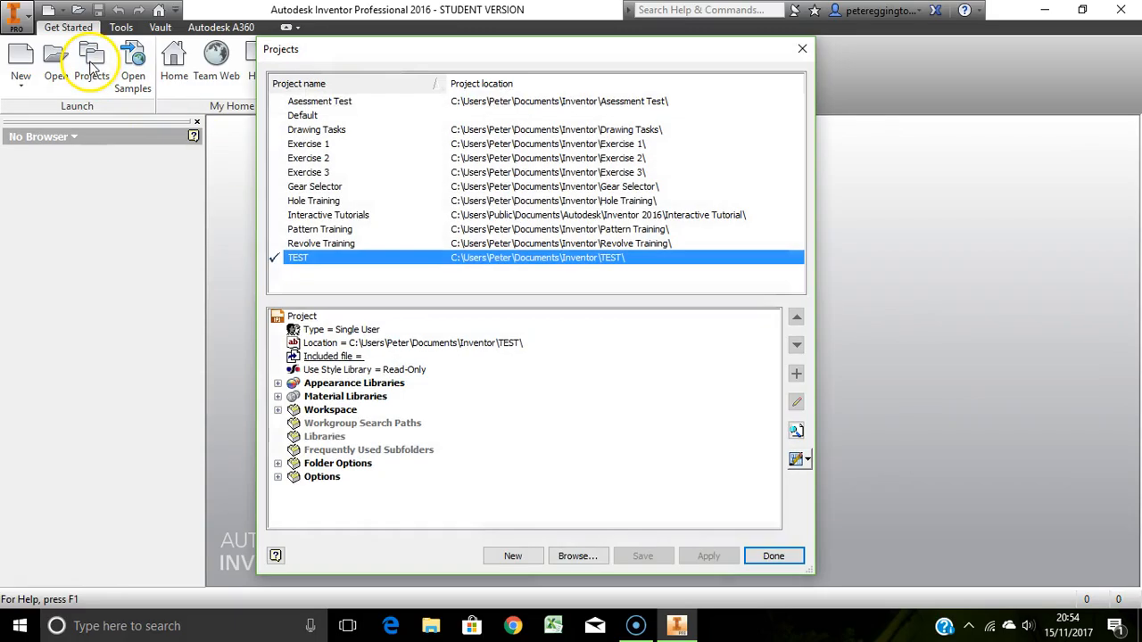
pyautogui.doubleClick(308, 159)
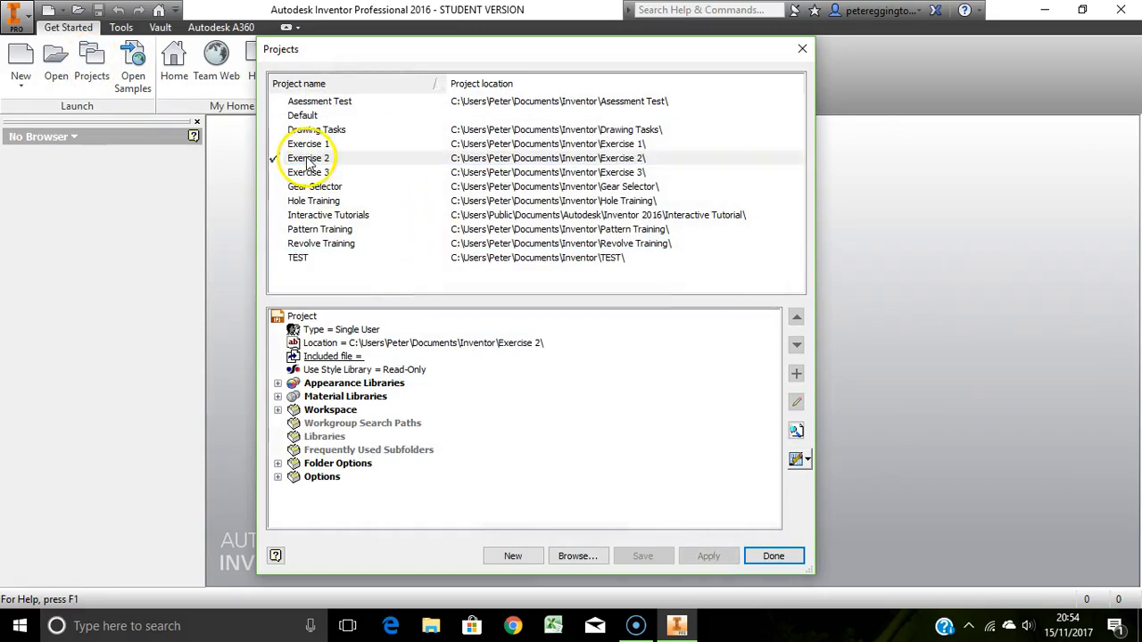
pyautogui.click(774, 557)
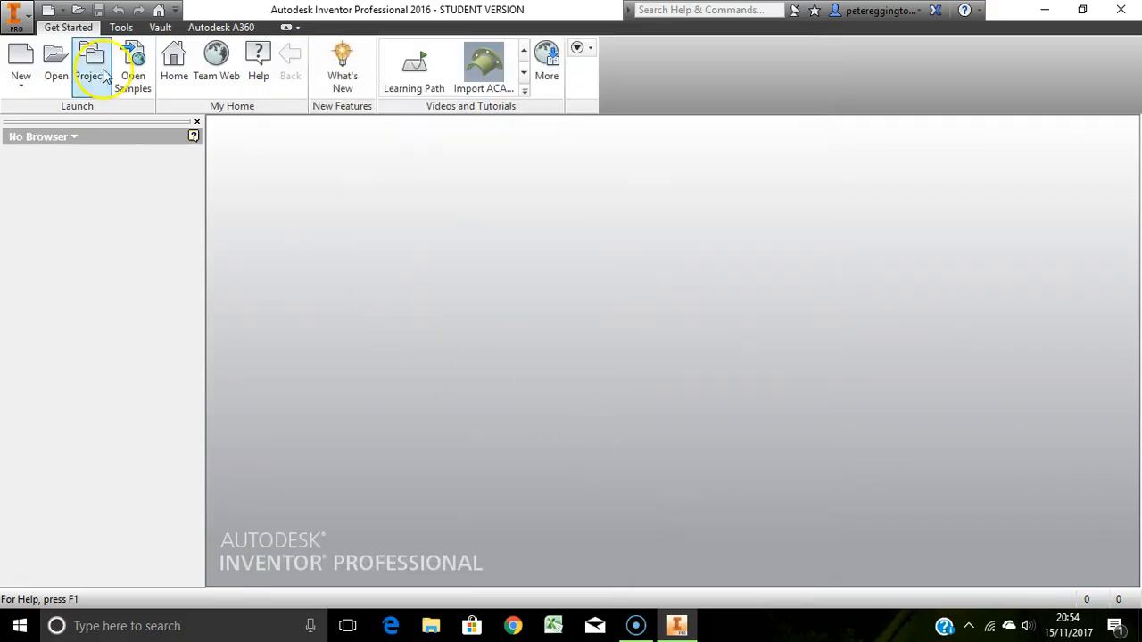
# Check the Open dialog's Exercise 2 workspace files and the recent documents list, closing each
pyautogui.click(56, 65)
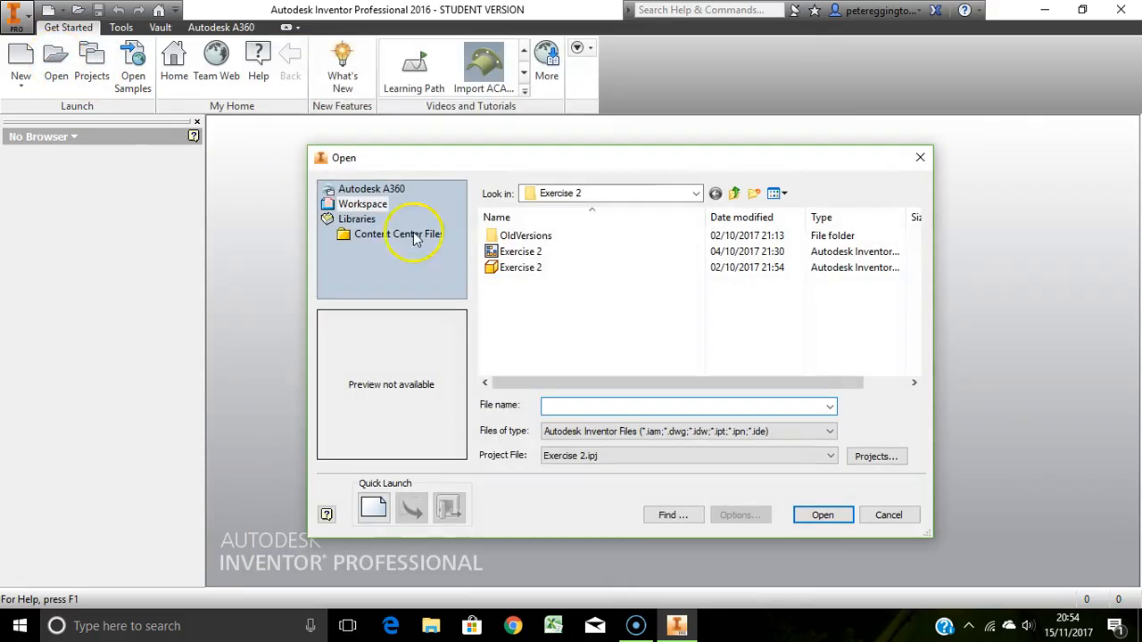
pyautogui.click(897, 515)
pyautogui.click(16, 31)
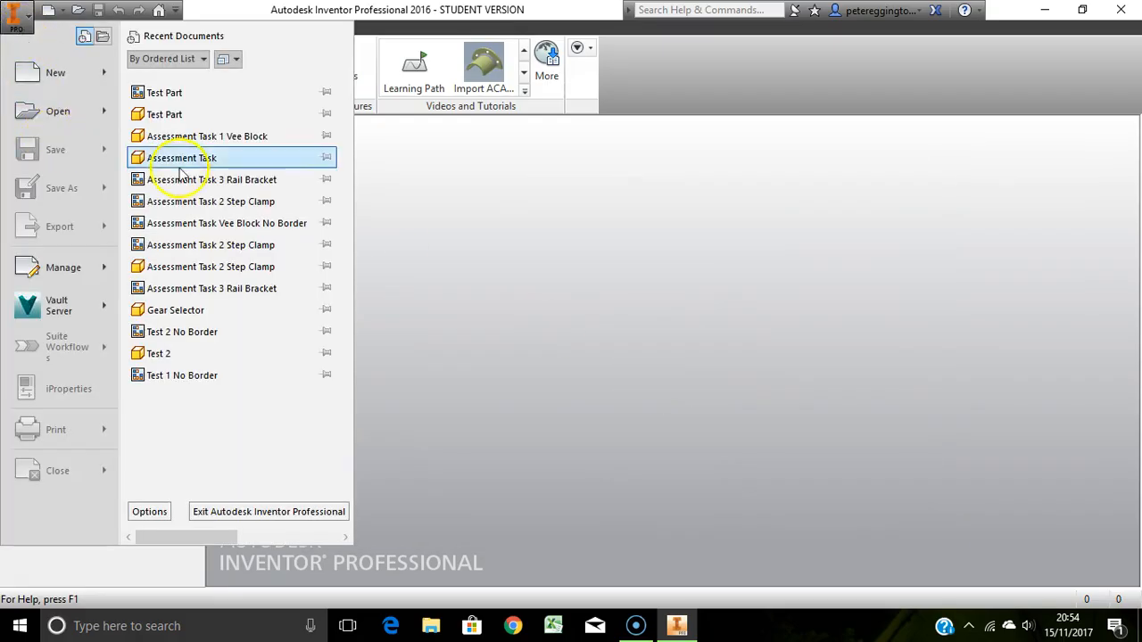
pyautogui.click(16, 29)
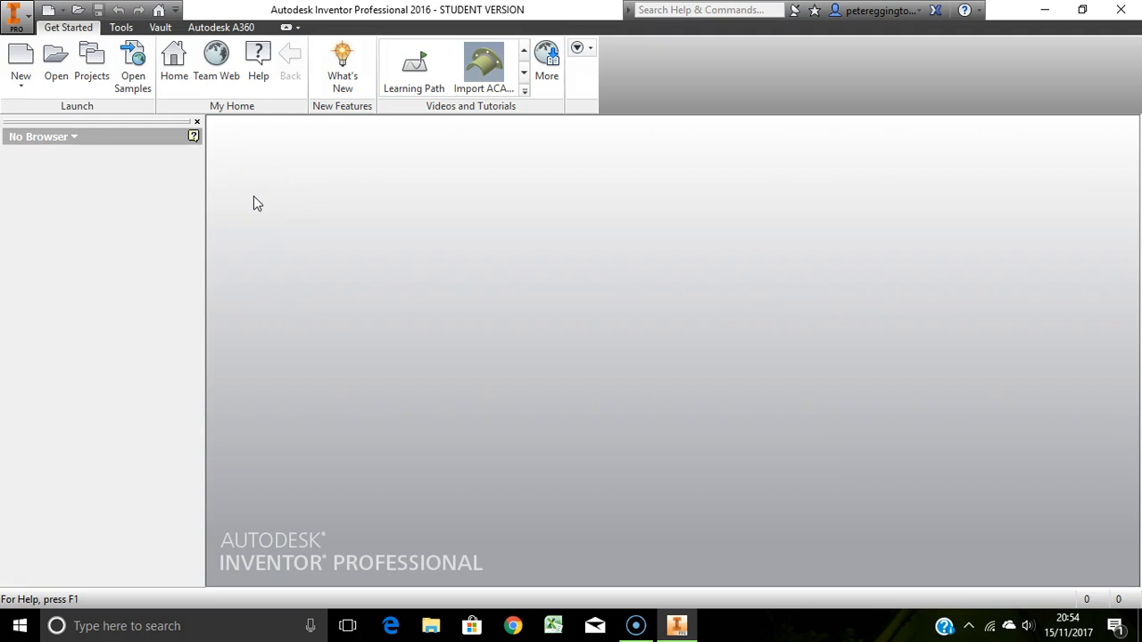
# Open the Projects dialog again
pyautogui.click(95, 61)
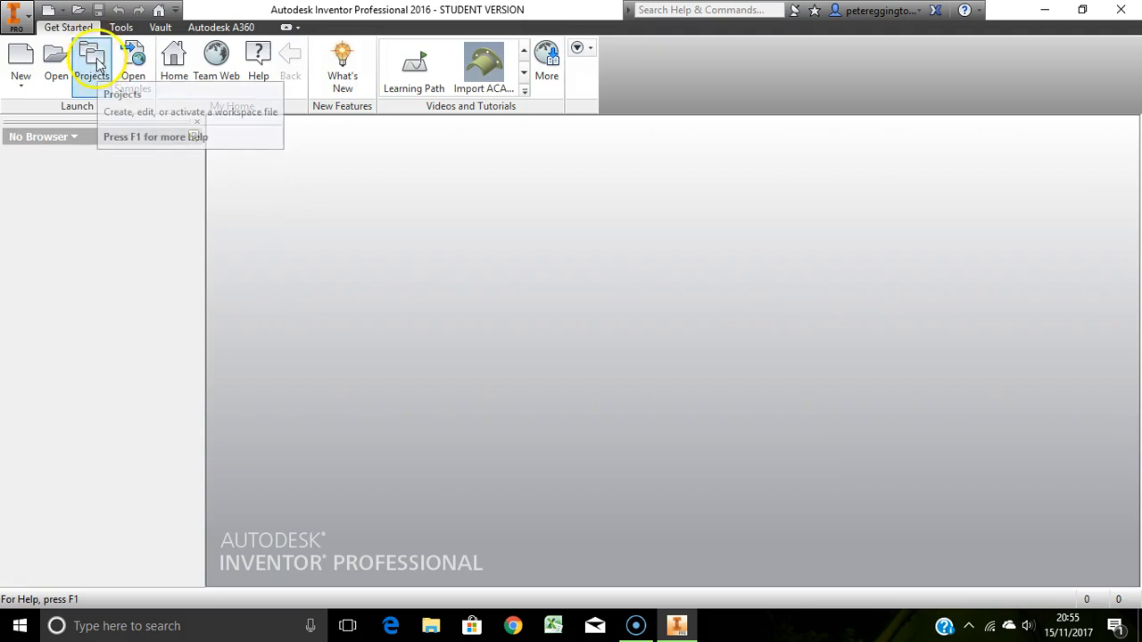
pyautogui.click(93, 74)
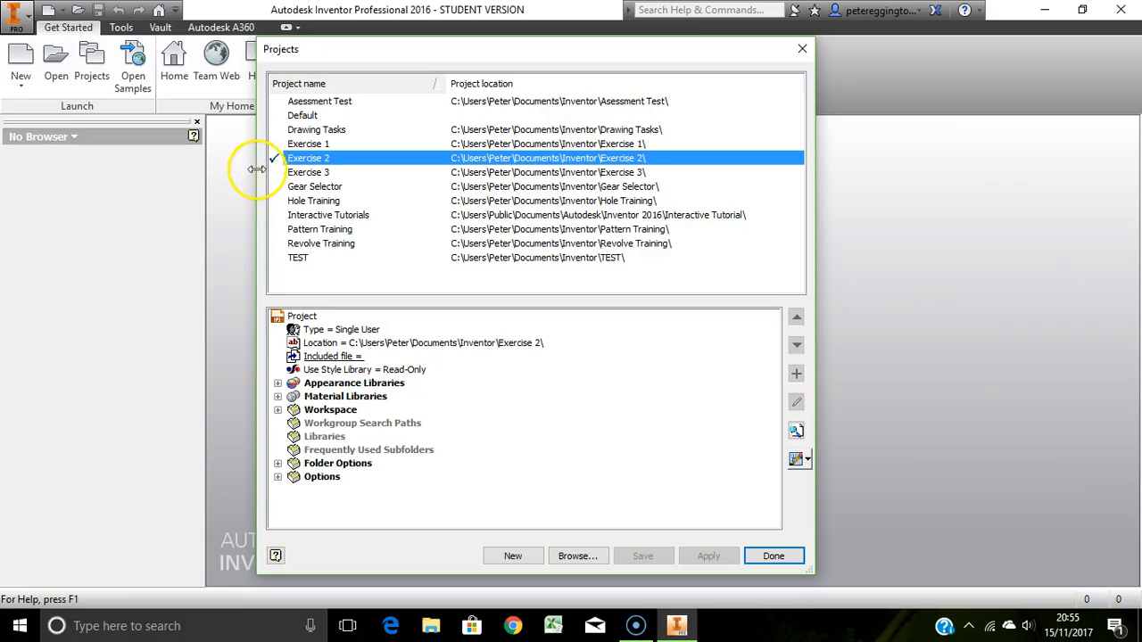